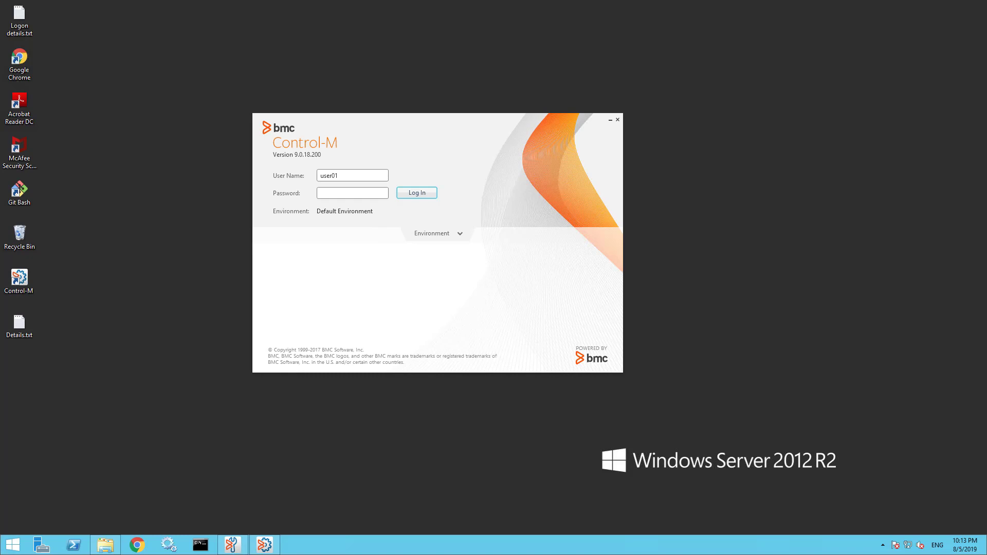
pyautogui.click(346, 193)
pyautogui.press('Return')
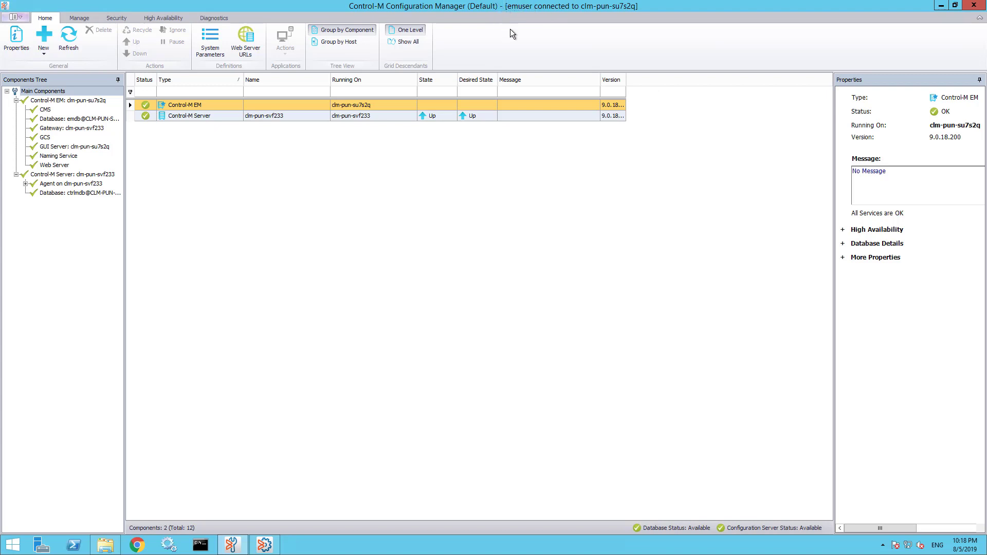
pyautogui.click(115, 18)
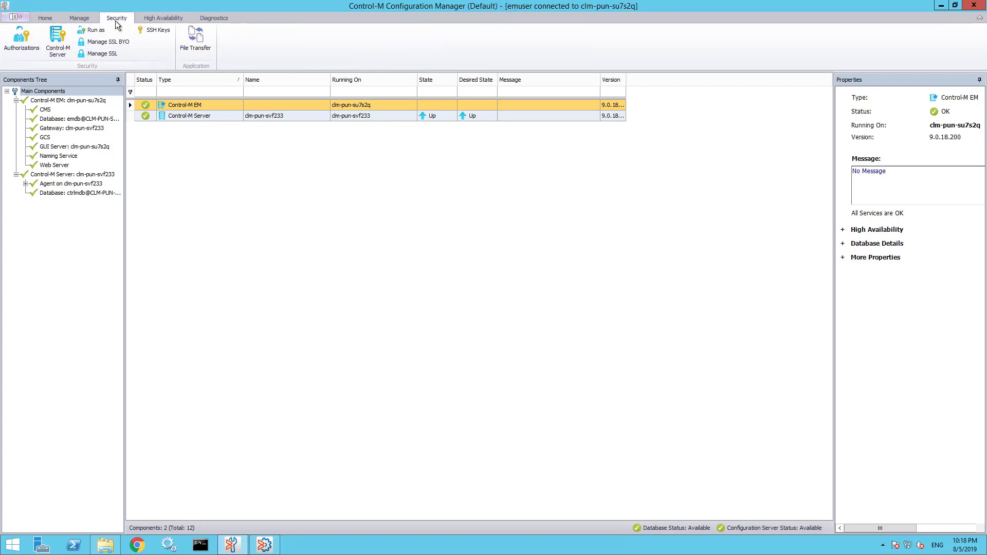
pyautogui.click(13, 51)
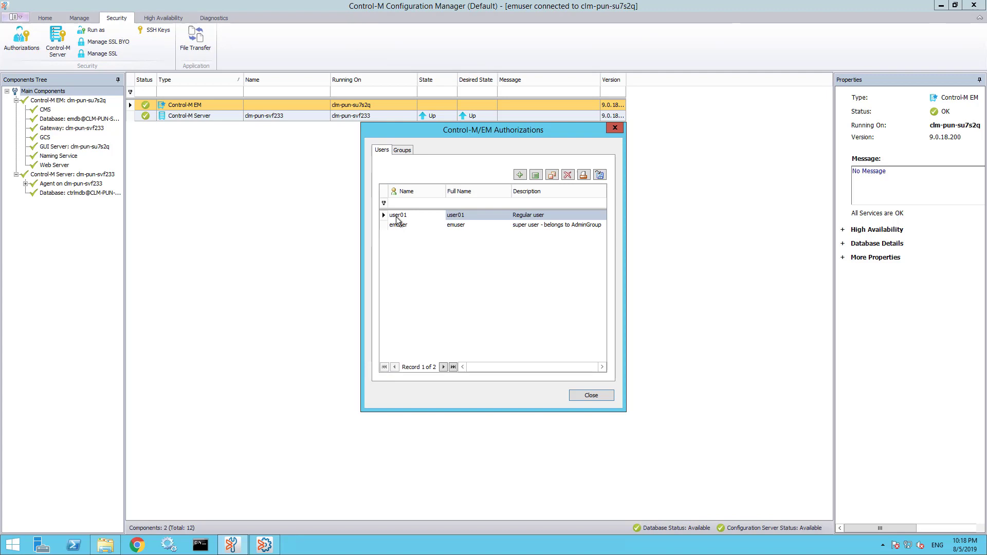
pyautogui.doubleClick(398, 216)
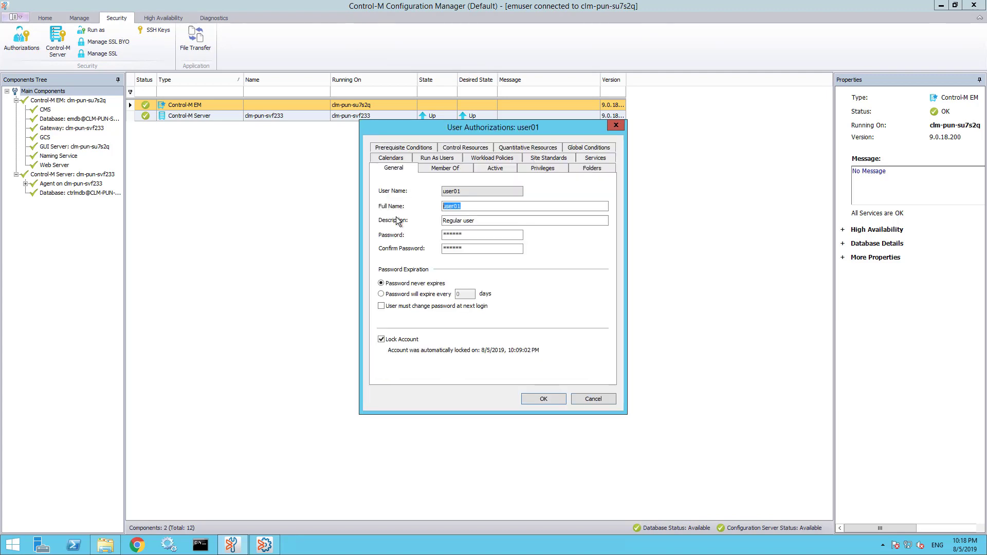
pyautogui.click(381, 340)
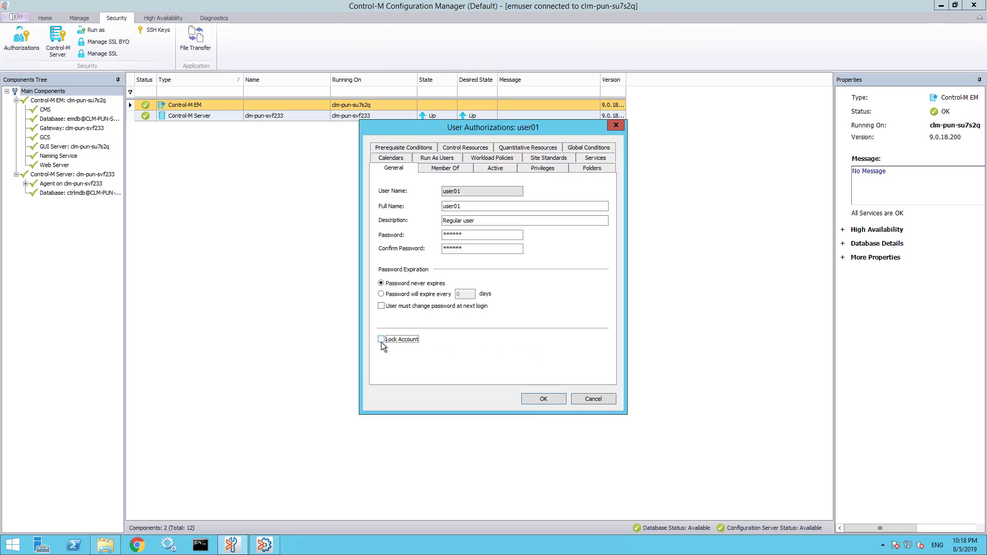
pyautogui.click(549, 400)
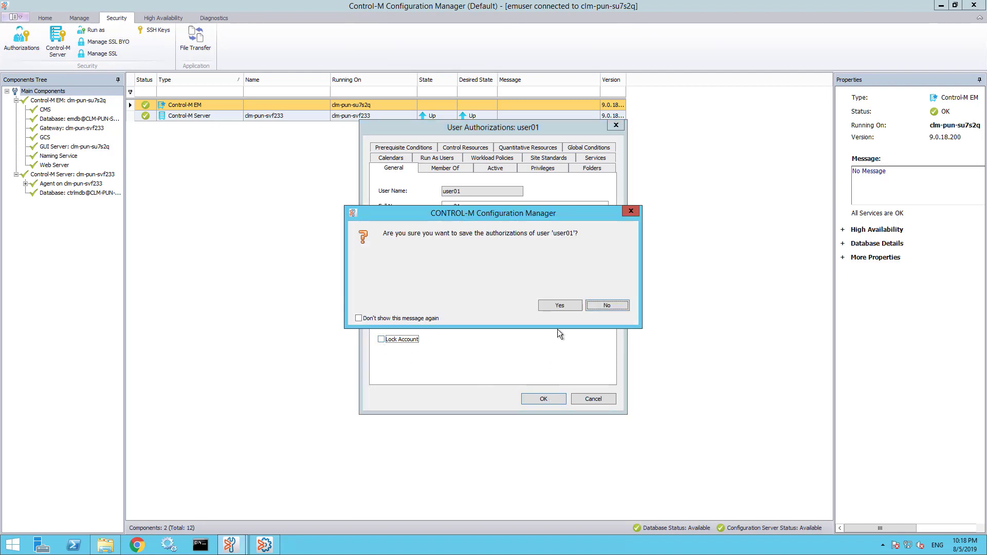
pyautogui.click(558, 307)
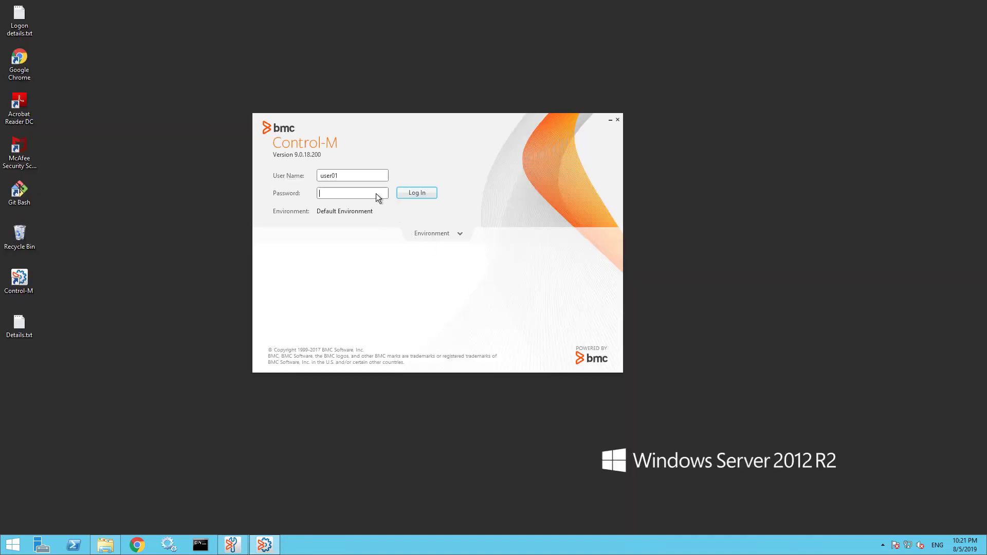
pyautogui.click(415, 193)
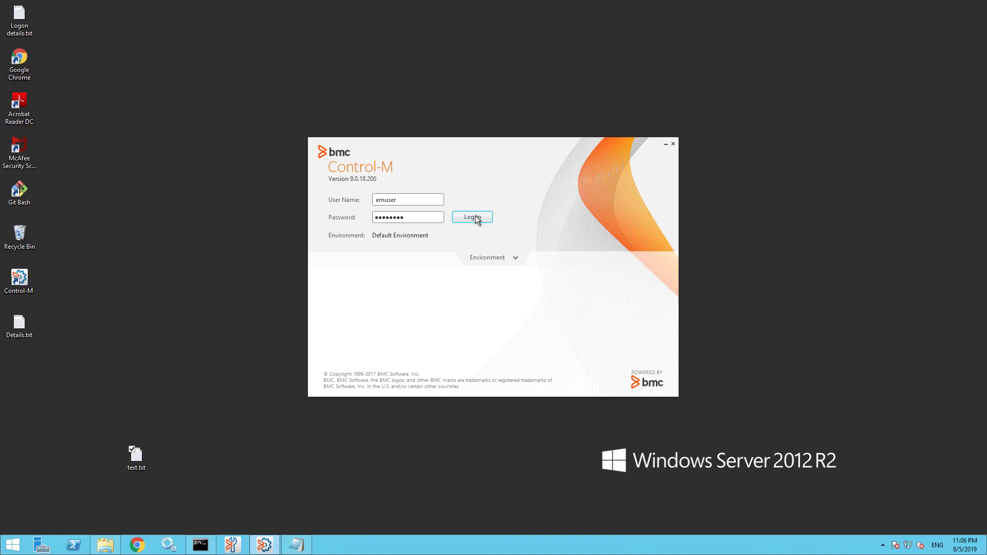
# Attempt the emuser login and get the 'Account is locked' message
pyautogui.click(475, 216)
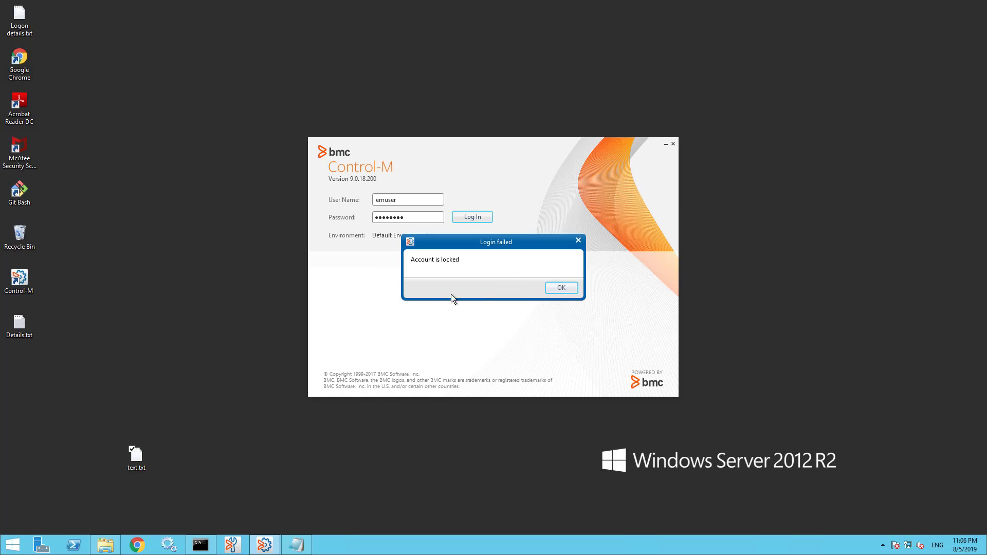
# Paste and run the unlock_user command for emuser with database credentials in cmd
pyautogui.click(200, 547)
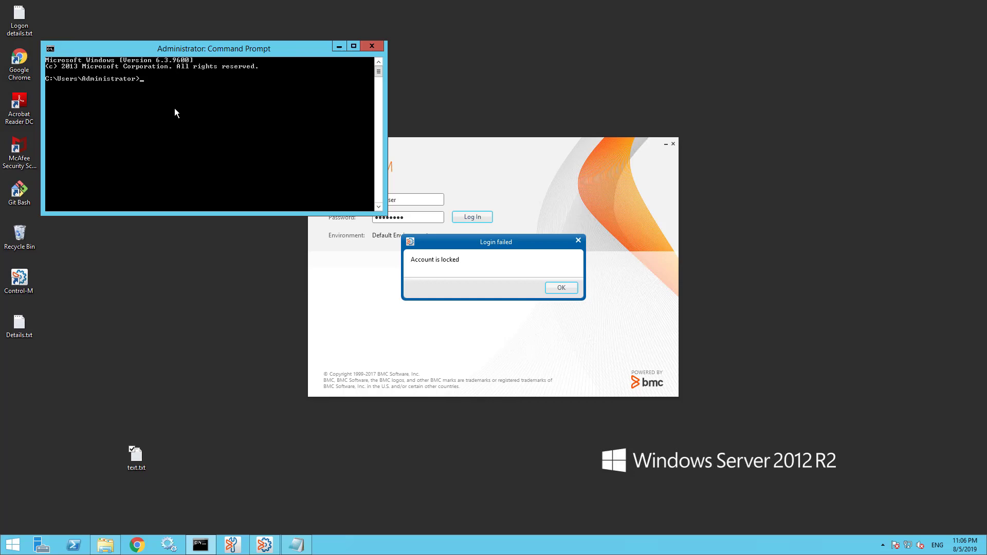
pyautogui.rightClick(159, 81)
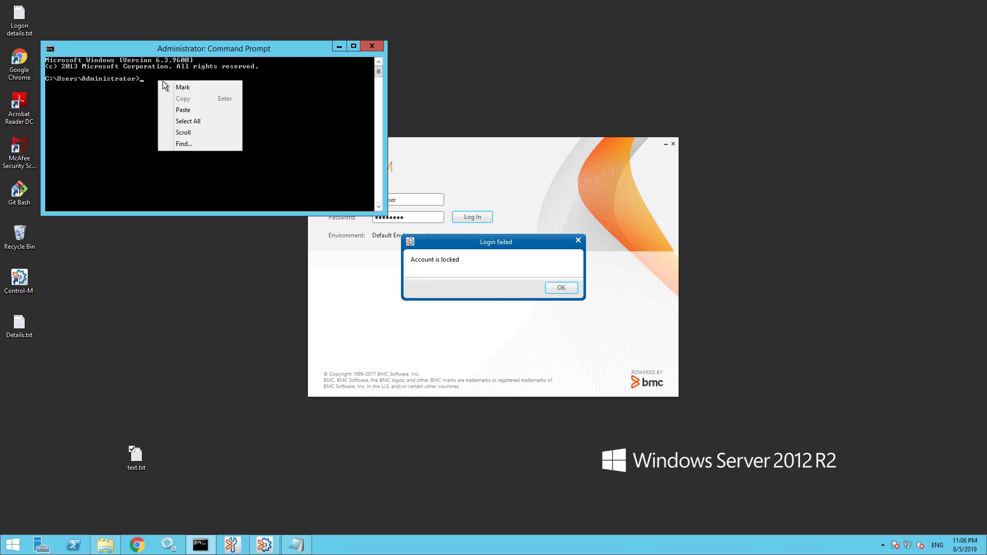
pyautogui.click(187, 112)
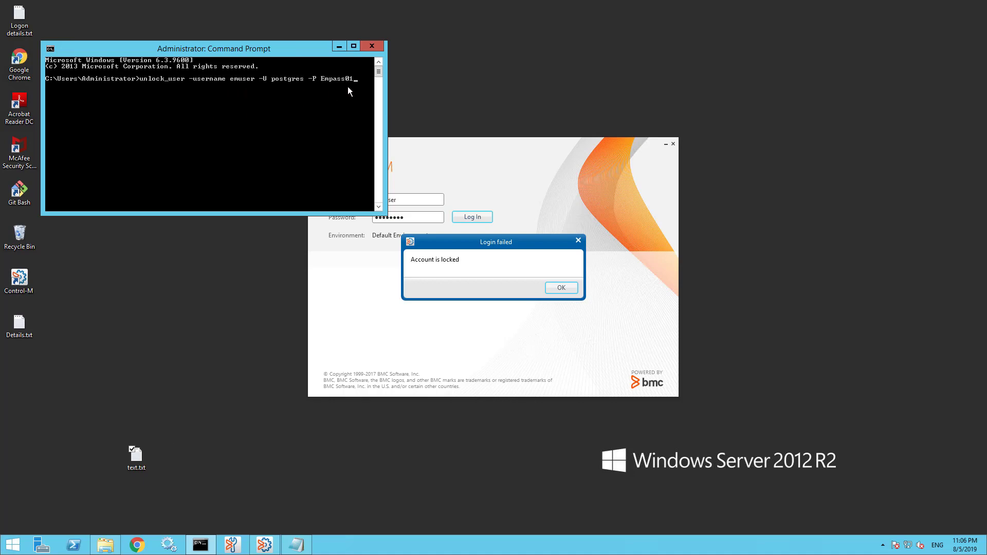
pyautogui.press('Return')
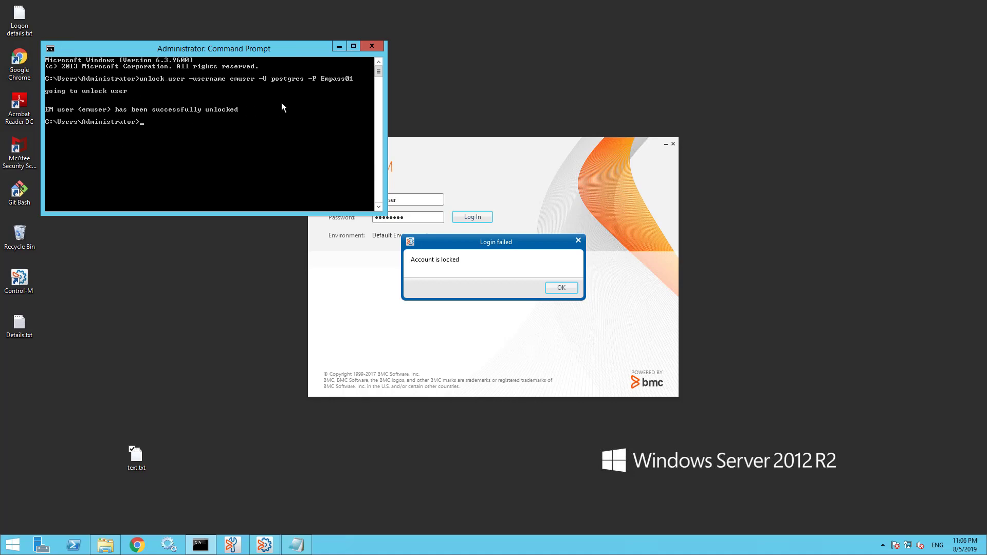
# Dismiss the account-locked message and log in as emuser
pyautogui.click(560, 290)
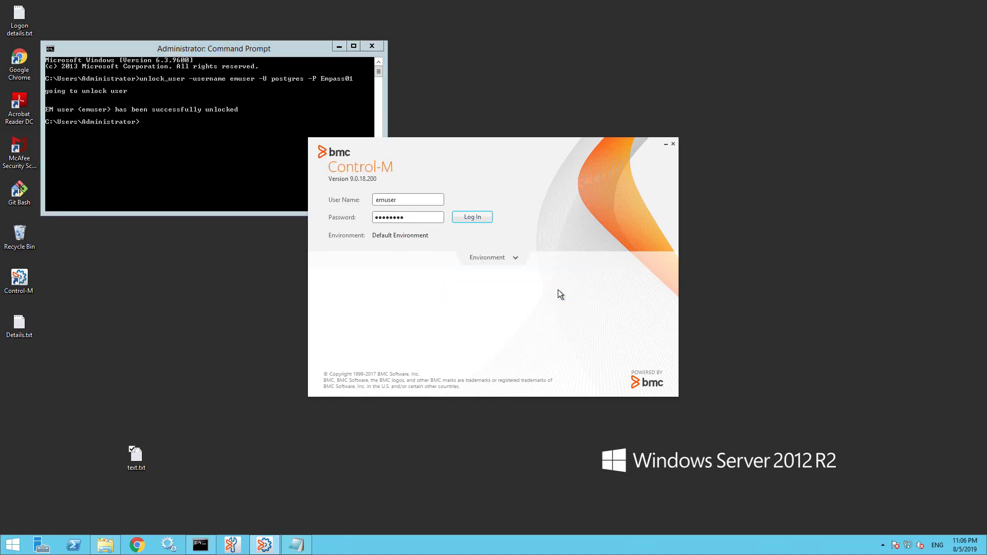
pyautogui.click(473, 218)
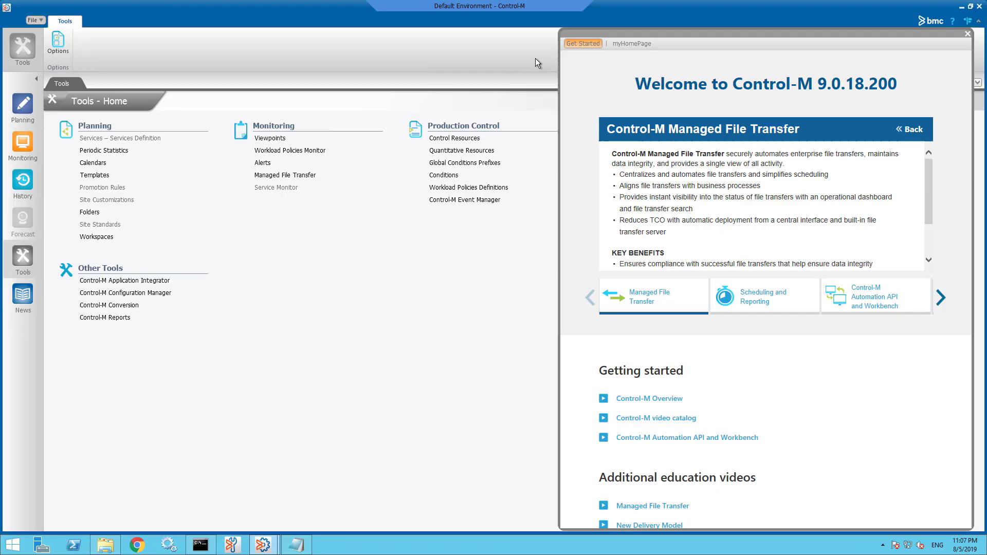